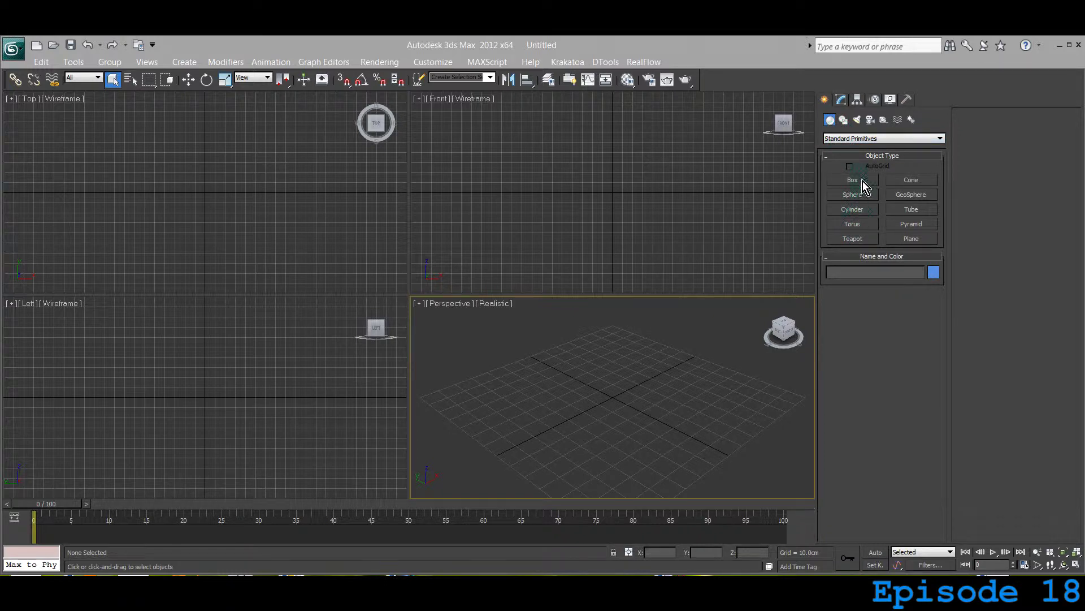
Step: Draw Torus001 from the Perspective grid centre with radii of about 79.6cm and 19.9cm
left_click(850, 225)
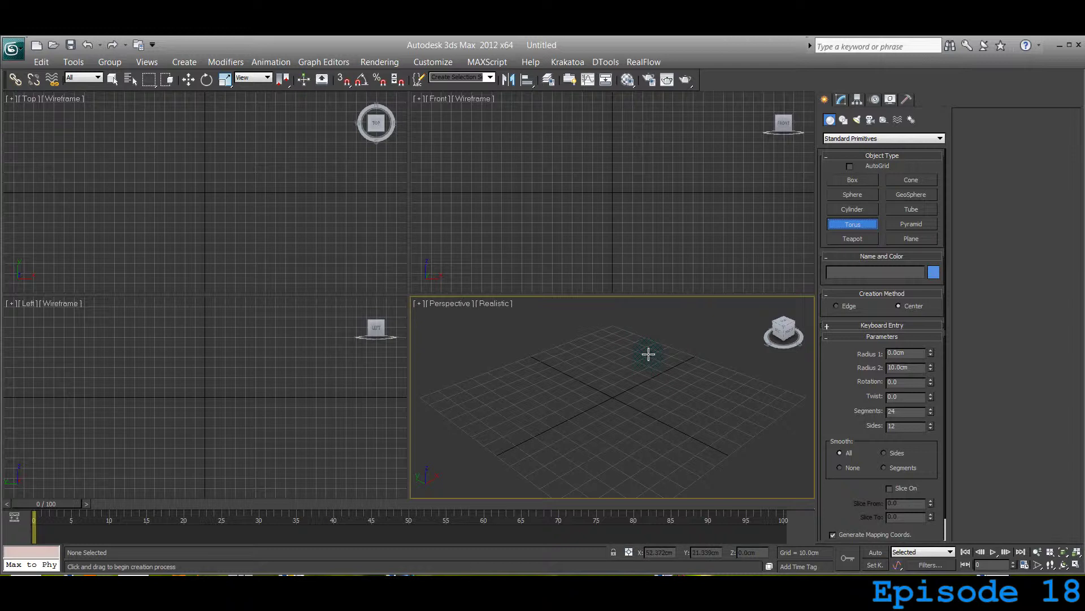
left_click_drag(650, 352, 574, 439)
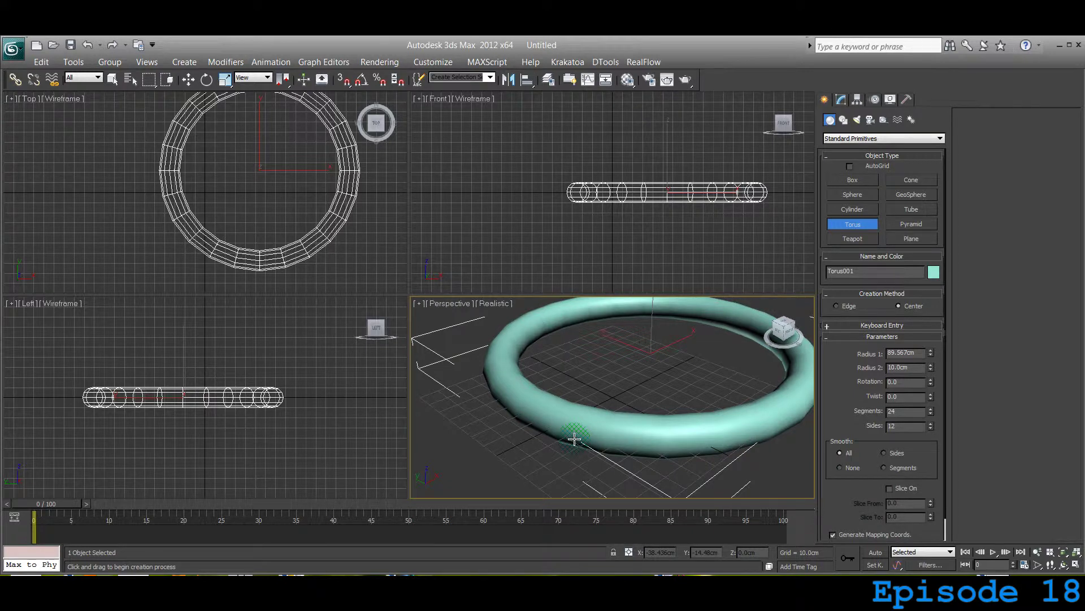
left_click_drag(574, 440, 585, 455)
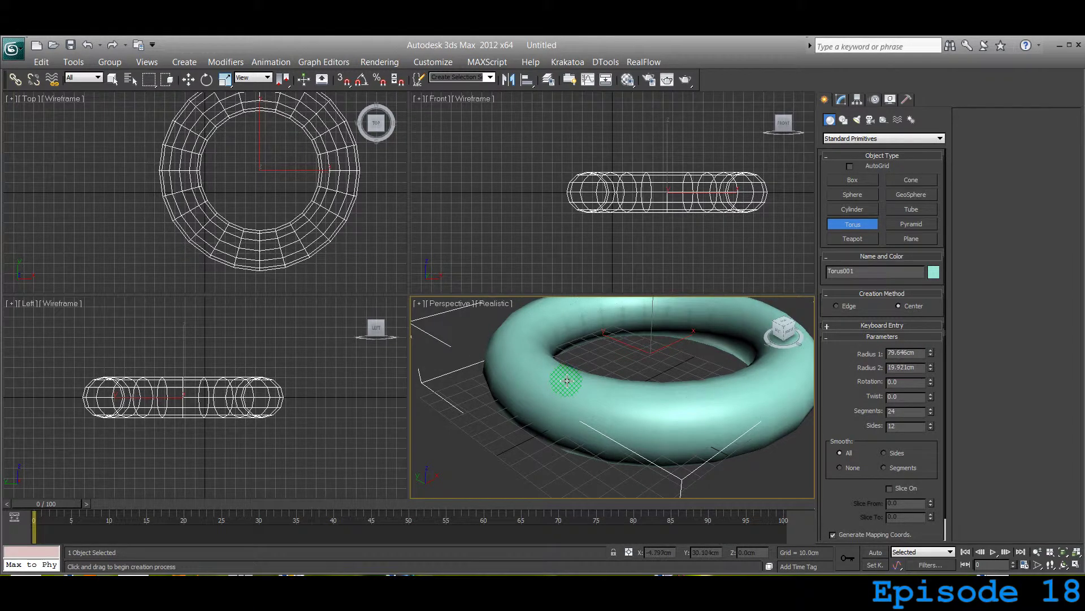
Step: Finish Torus001, zoom extents to frame it, and exit torus creation mode
left_click(567, 380)
key("z")
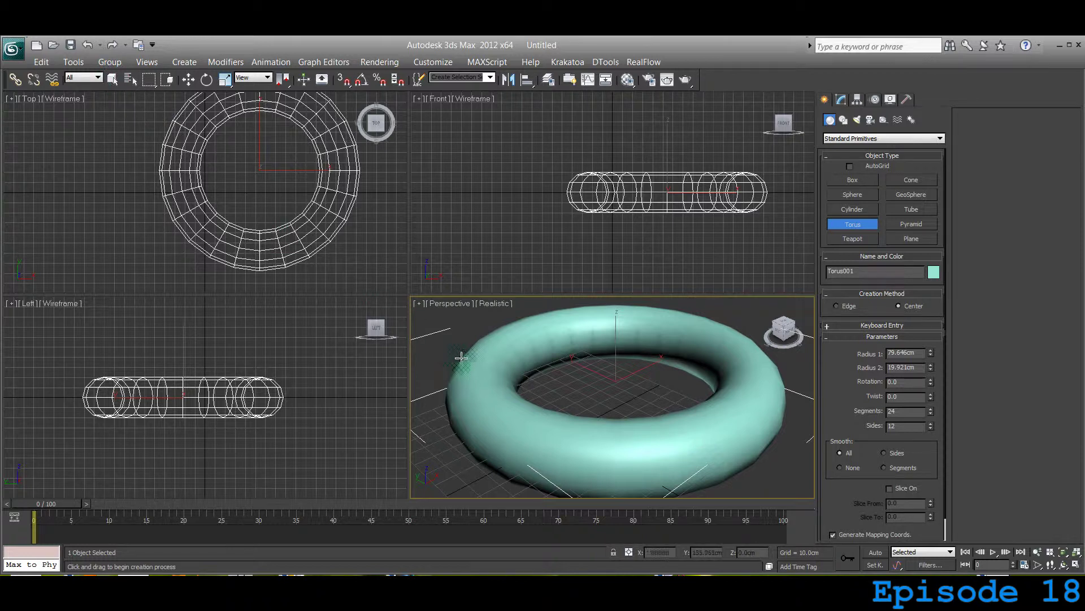
middle_click_drag(446, 337, 494, 346)
key("z")
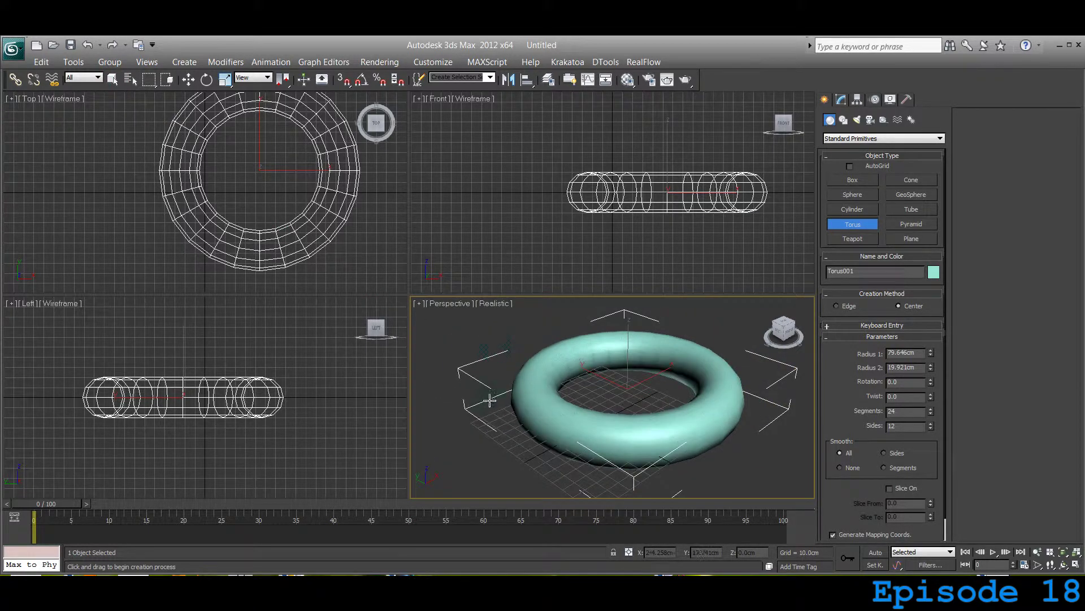
right_click(447, 383)
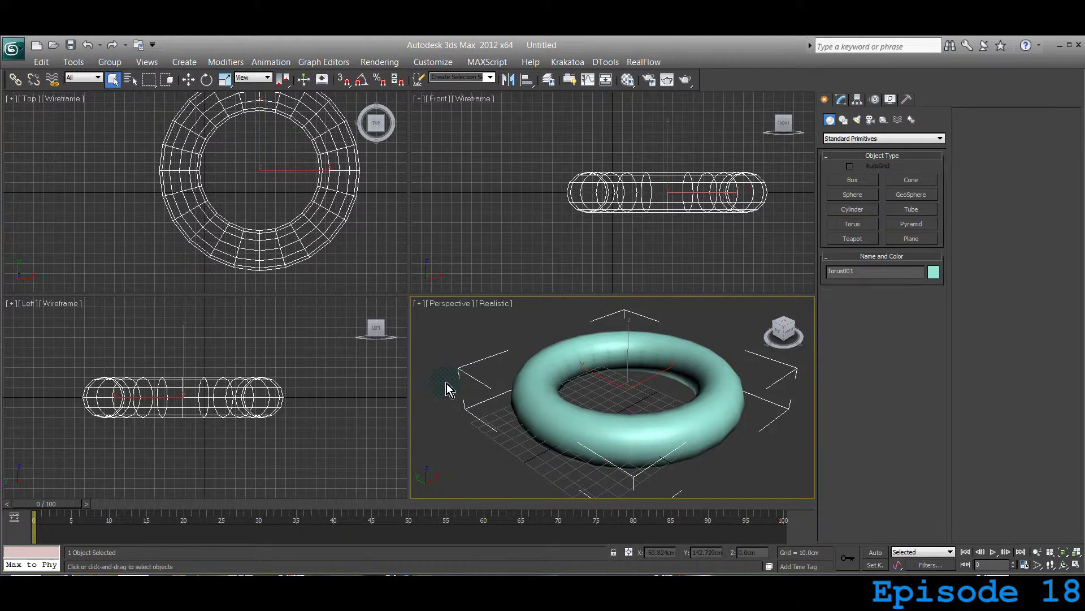
Step: Open Torus001 in the Modify panel and vary Radius 1, leaving it at 79.646cm
left_click(841, 100)
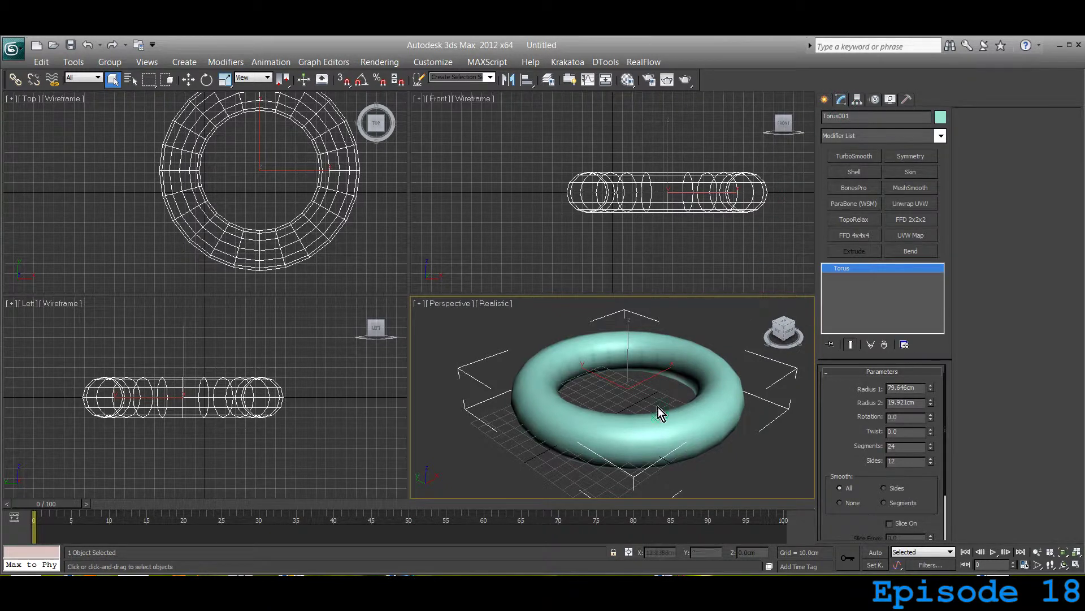
middle_click_drag(689, 363, 735, 390, "alt")
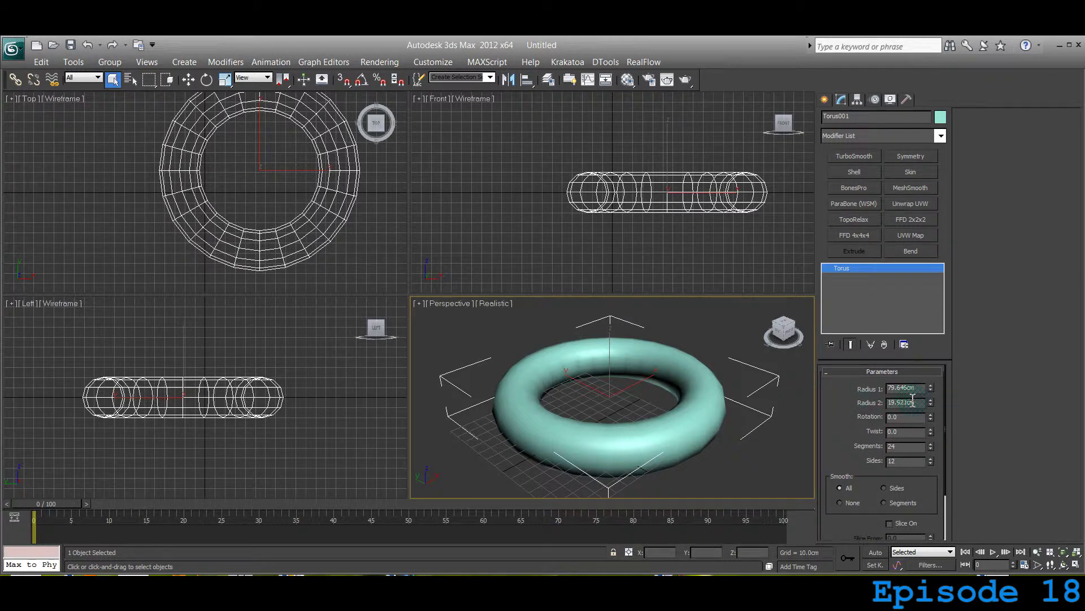
left_click_drag(930, 390, 929, 390)
scroll(651, 204, "up", 5)
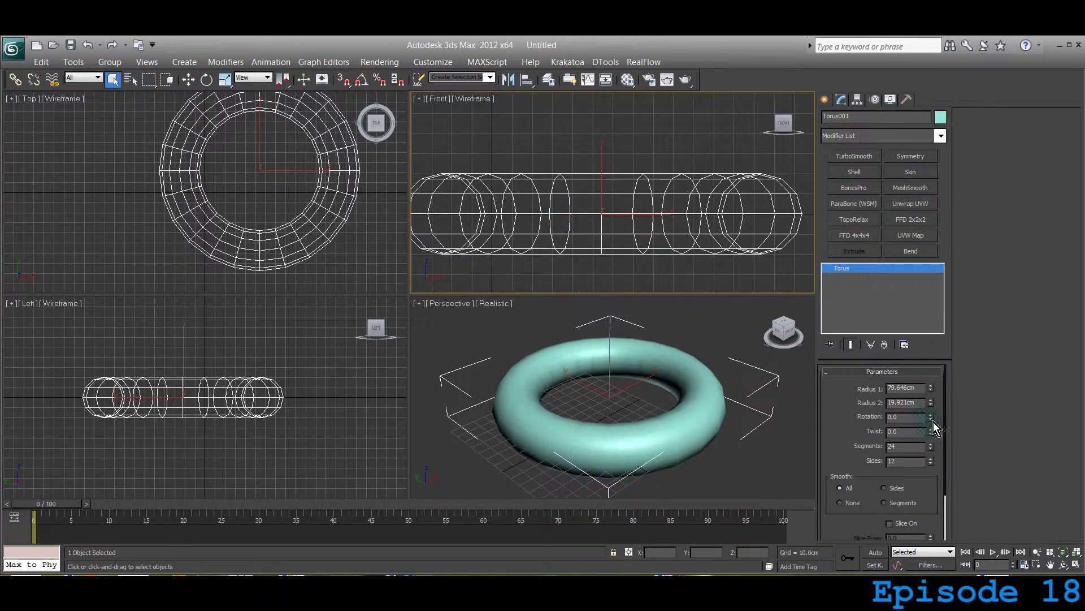
left_click_drag(930, 419, 909, 148)
right_click(909, 147)
left_click_drag(930, 432, 932, 408)
right_click(930, 433)
left_click_drag(932, 433, 883, 297)
right_click(883, 297)
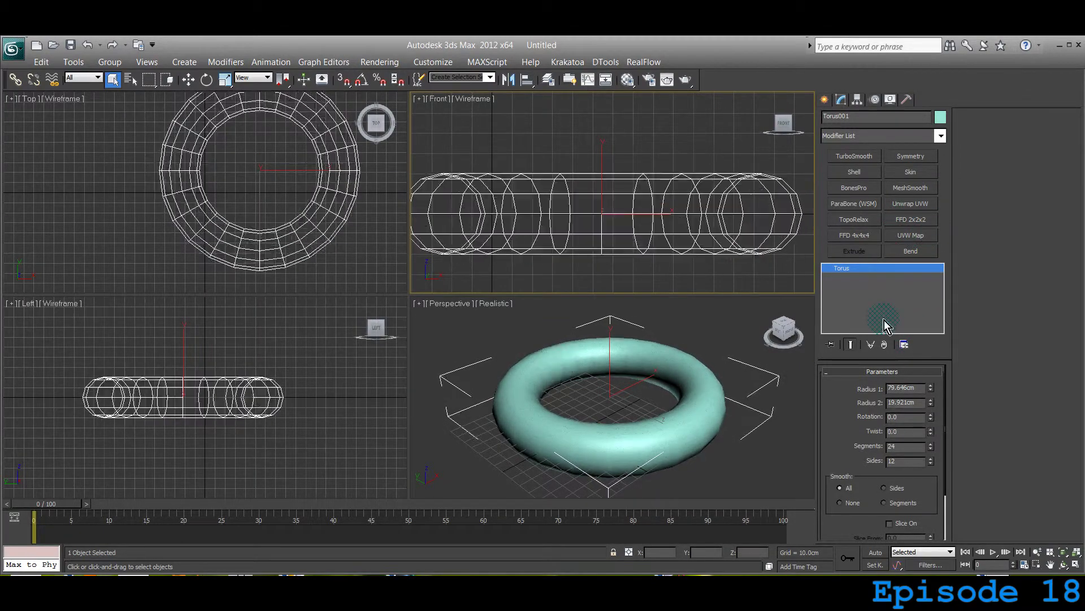
Step: Set the torus Segments to 5, turning the ring into a pentagon
double_click(913, 446)
type("5")
key("Return")
middle_click_drag(526, 399, 531, 383)
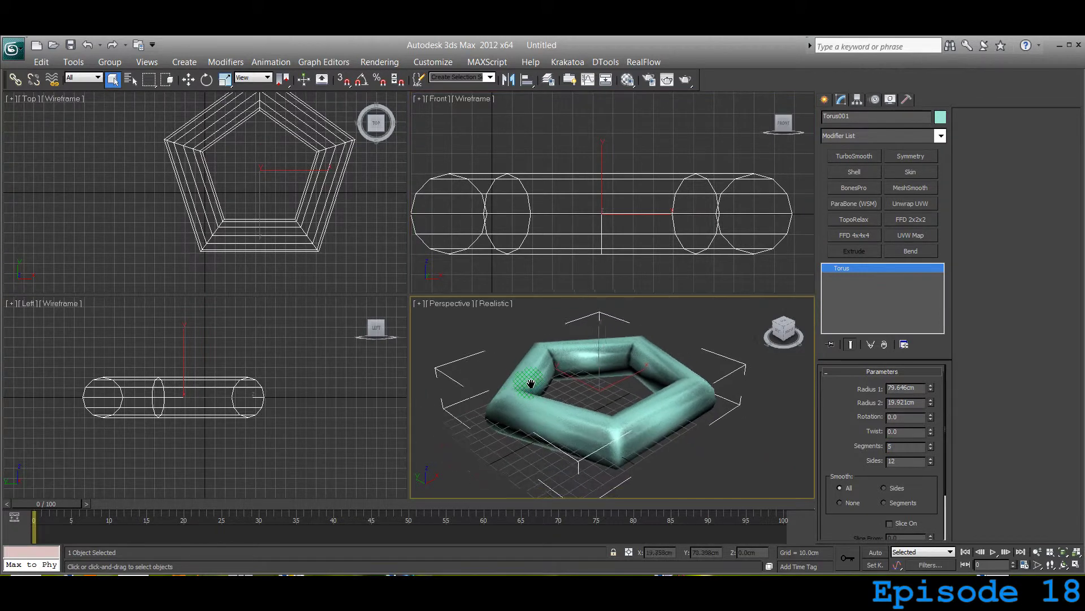
middle_click_drag(232, 144, 189, 169)
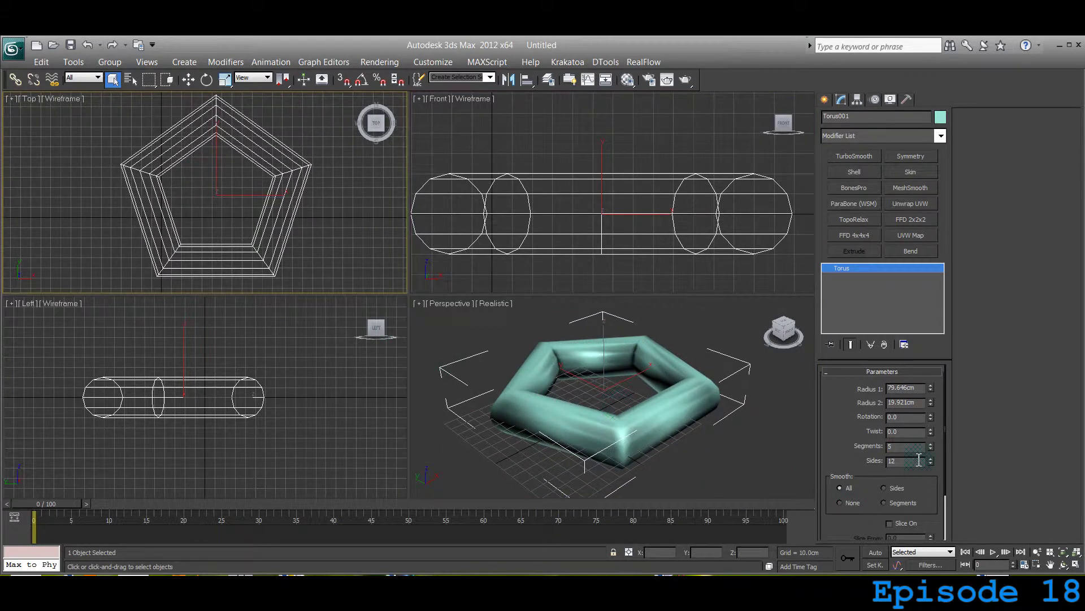
Step: Set Segments to 3 for a triangle, then spin it up to 13
double_click(905, 447)
type("3")
key("Return")
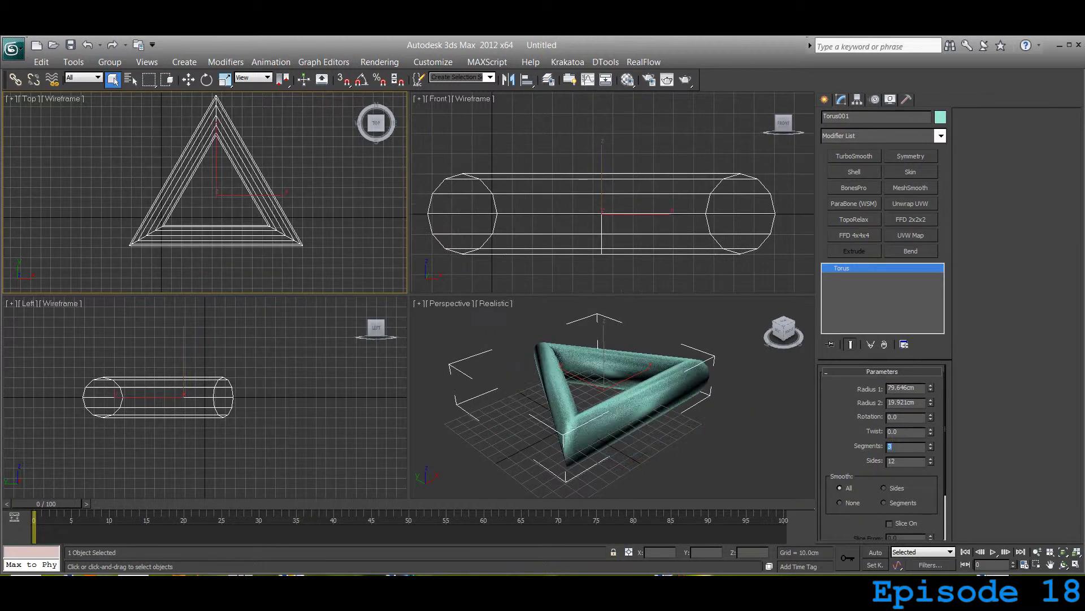
middle_click_drag(769, 440, 659, 424)
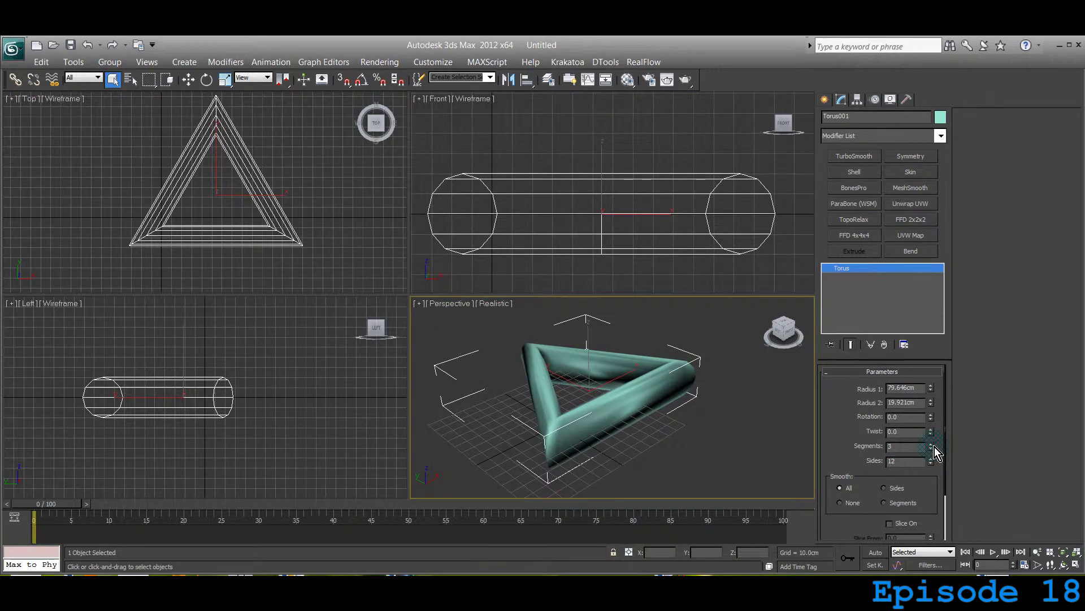
left_click_drag(933, 446, 922, 449)
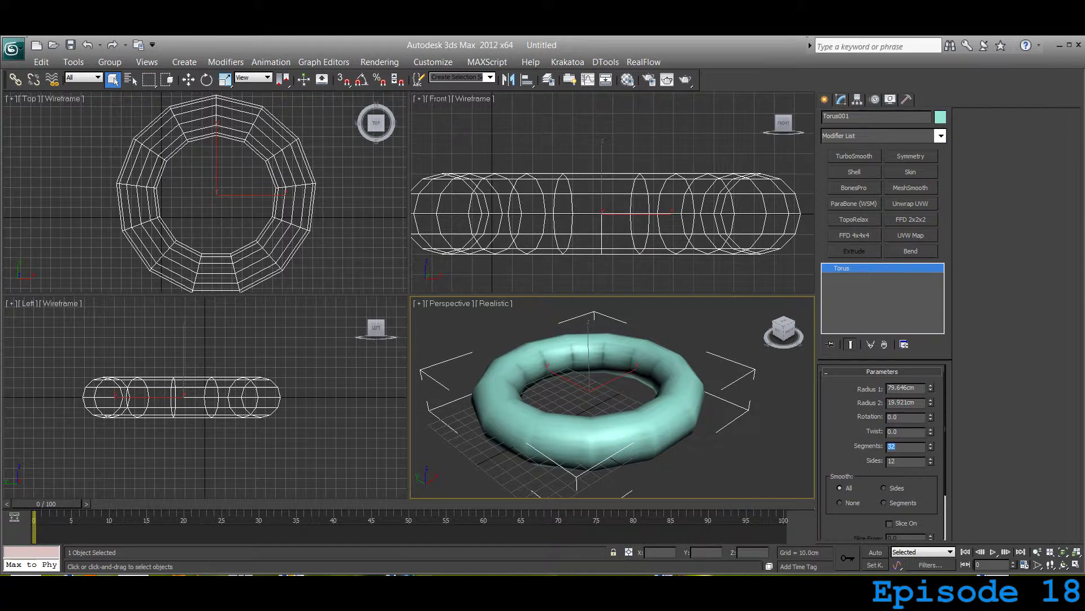
Step: Raise the torus Segments to 32
middle_click_drag(608, 421, 629, 382)
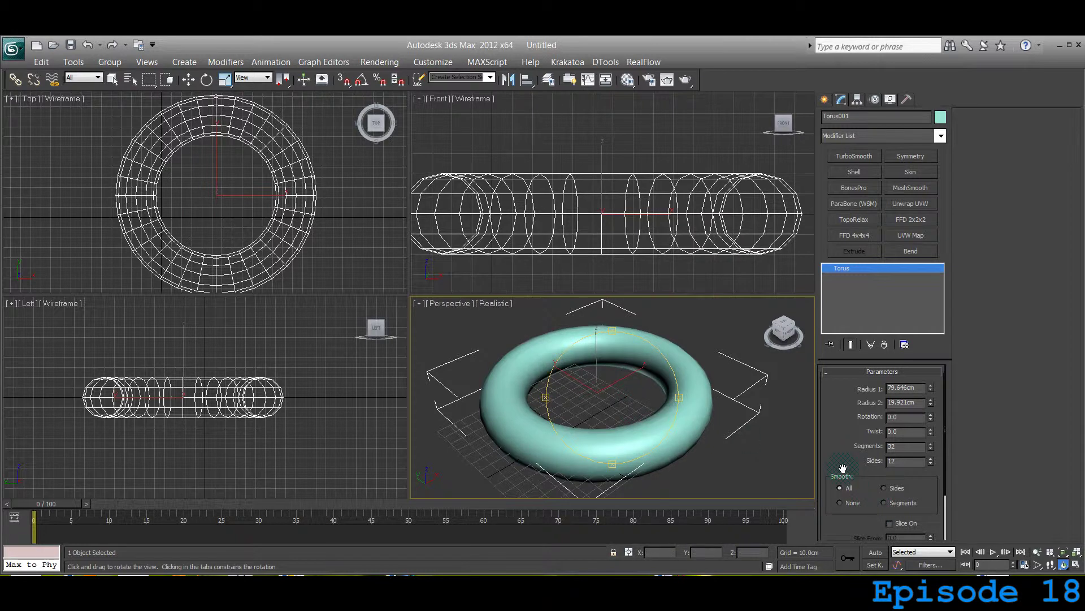
left_click_drag(843, 468, 854, 422)
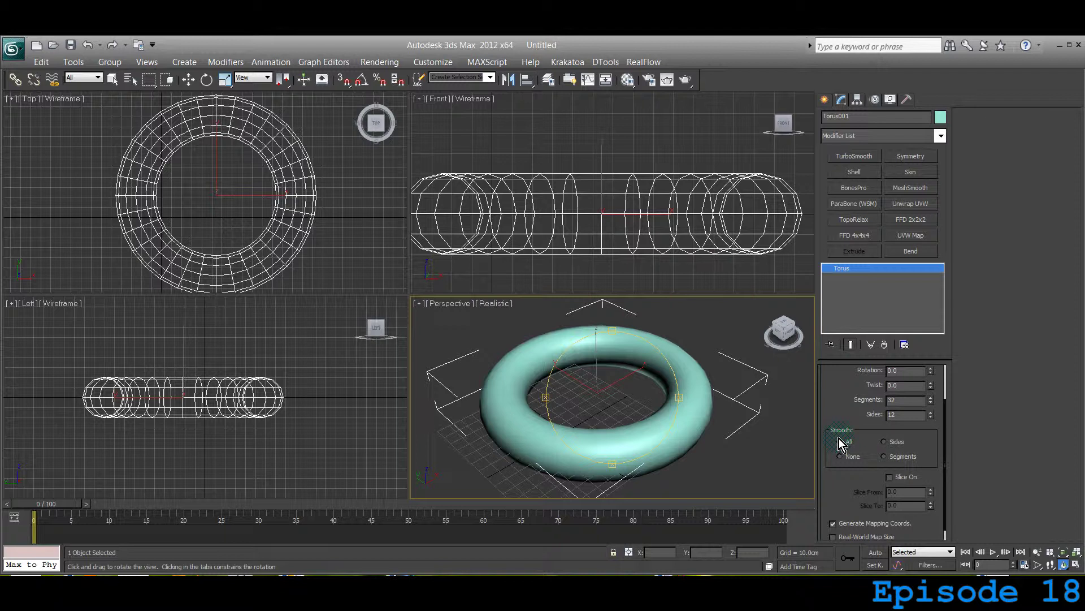
left_click_drag(602, 375, 629, 376)
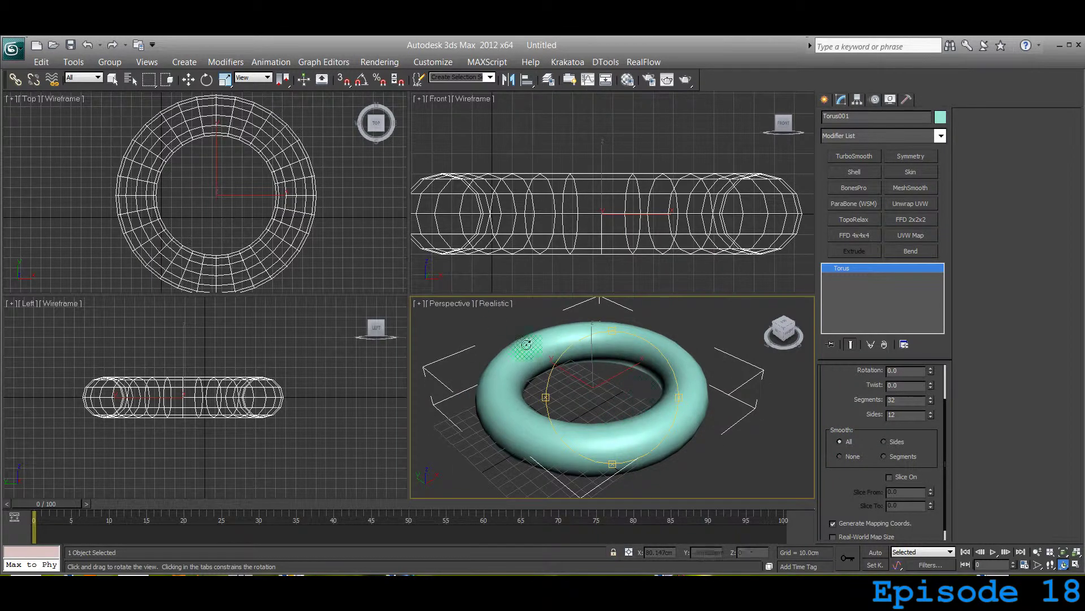
Step: Try Sides and None smoothing, settling on Segments smoothing for the torus
left_click(899, 447)
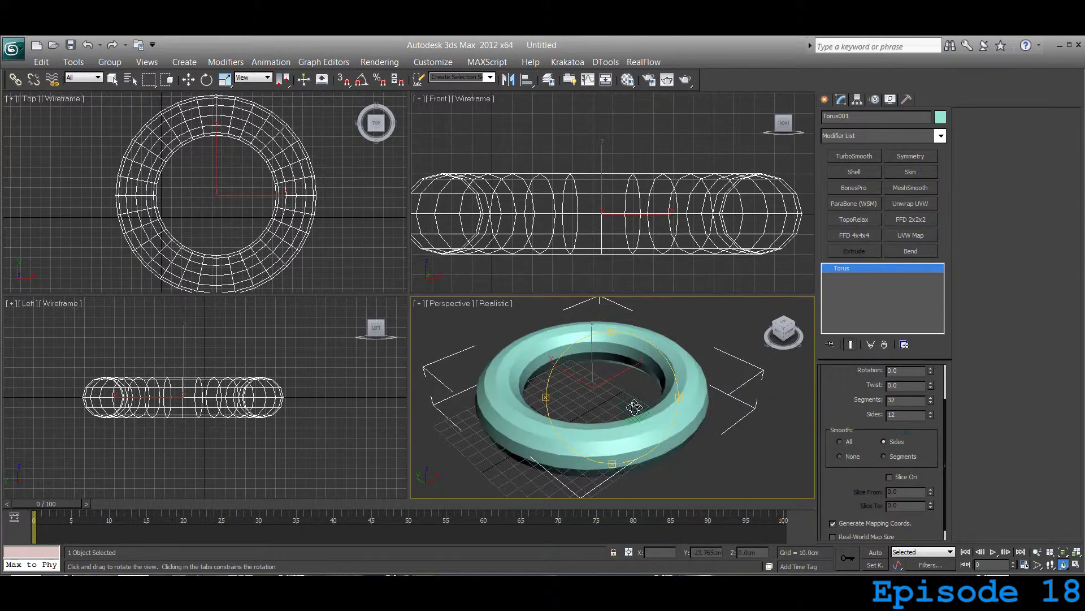
left_click_drag(634, 406, 617, 354)
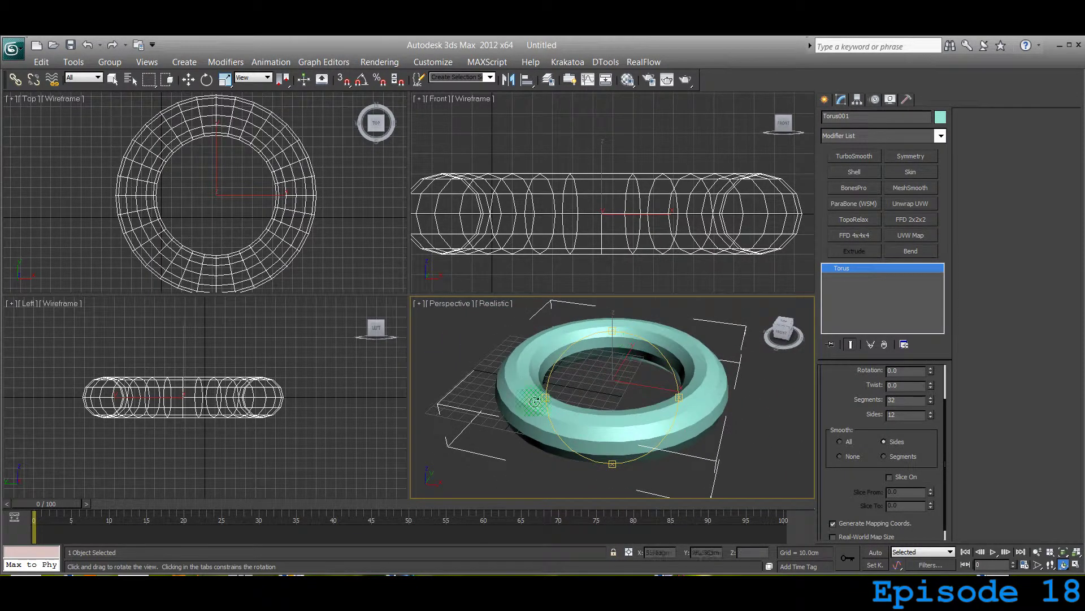
right_click(646, 410)
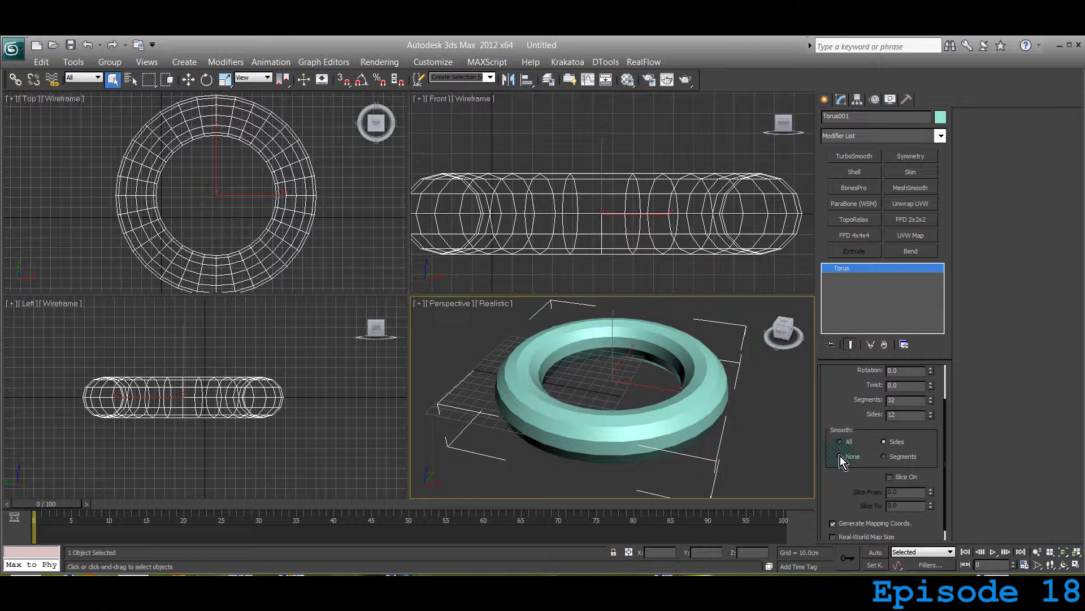
scroll(843, 425, "down", 2)
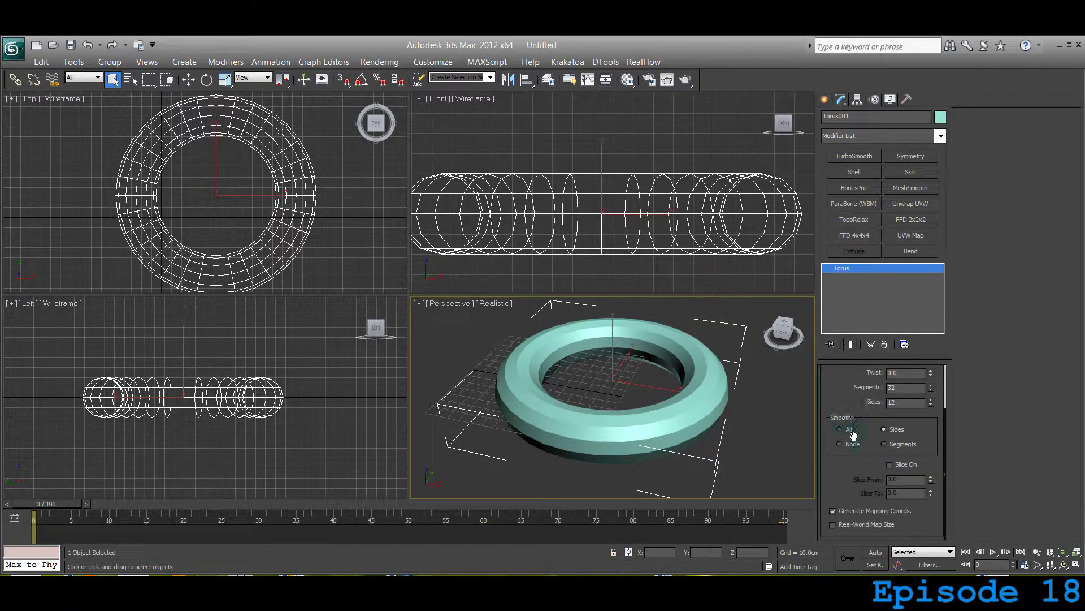
left_click(841, 443)
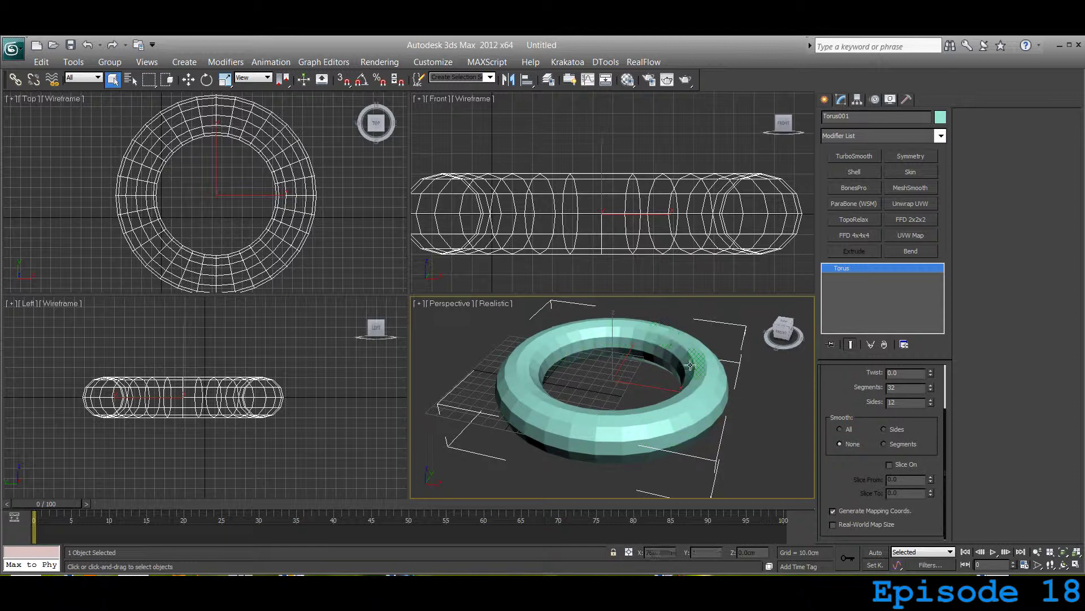
left_click(883, 444)
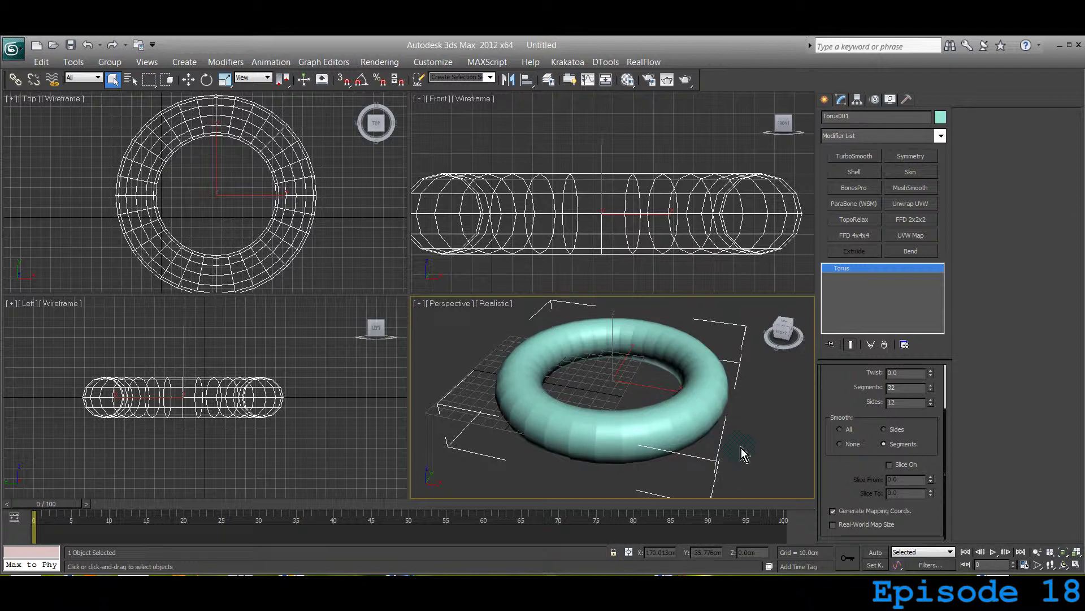
middle_click_drag(601, 357, 766, 484, "alt")
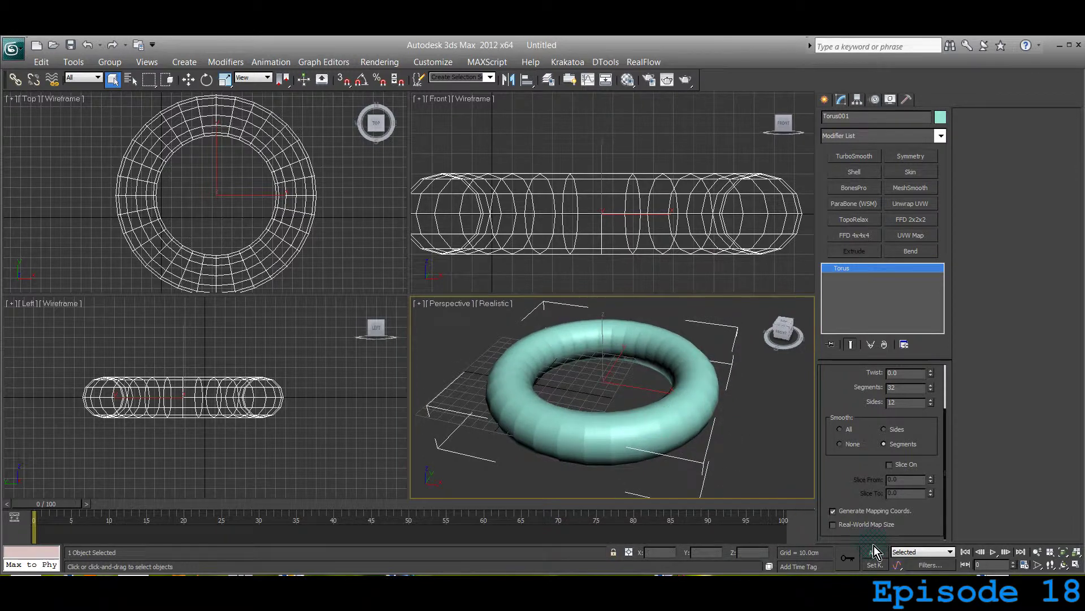
Step: Turn on Slice, preview an open arc via Slice From, then return to the Create panel
left_click(893, 469)
left_click_drag(934, 484, 924, 87)
mouse_move(619, 406)
middle_mouse_down()
mouse_move(645, 402)
mouse_move(628, 402)
middle_mouse_up()
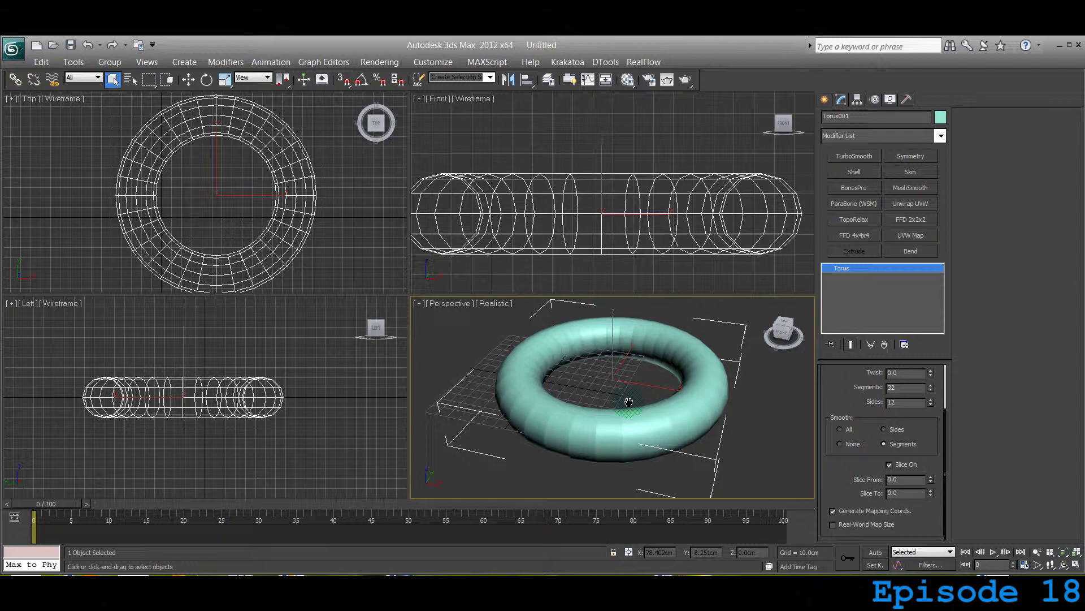
middle_click_drag(672, 408, 658, 416)
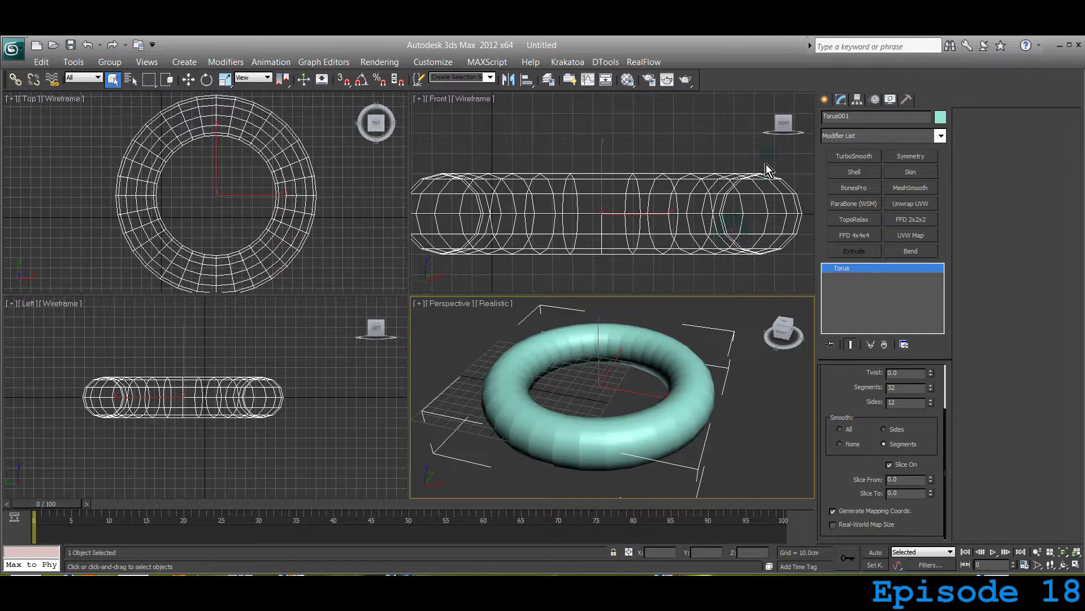
left_click(827, 100)
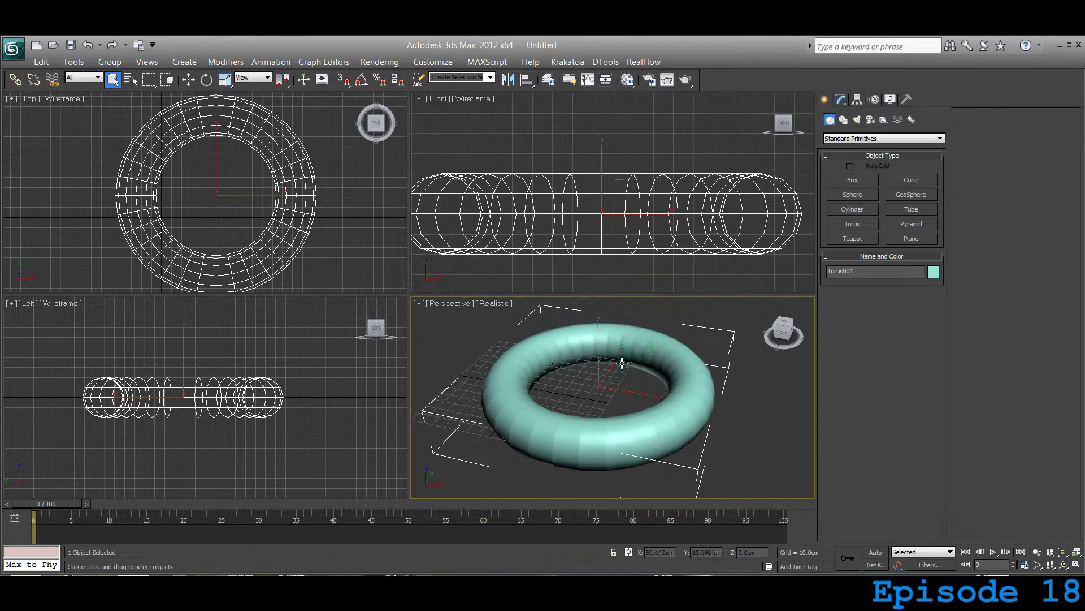